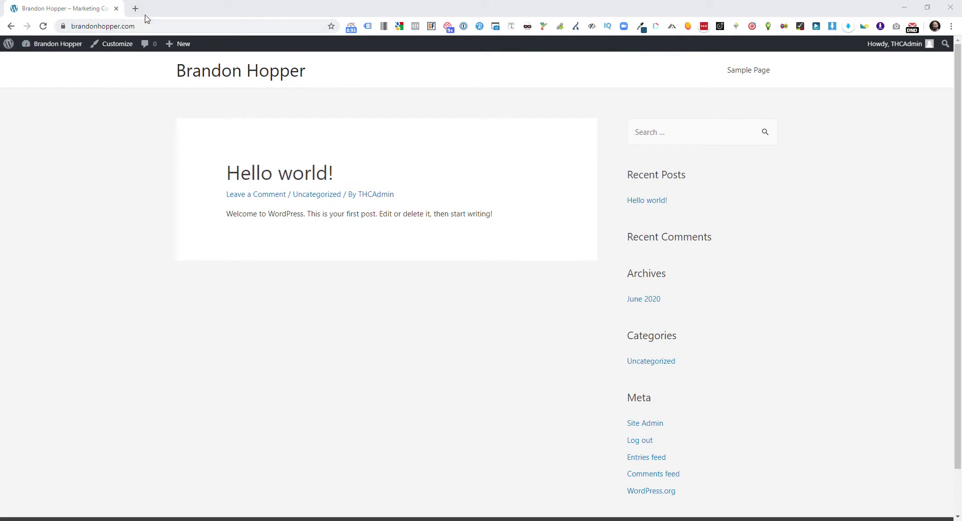
# - Upload and install the Beaver Builder plugin from bb-plugin-agency.zip through the site's WordPress admin area
pyautogui.moveTo(80, 47)
pyautogui.click(61, 66)
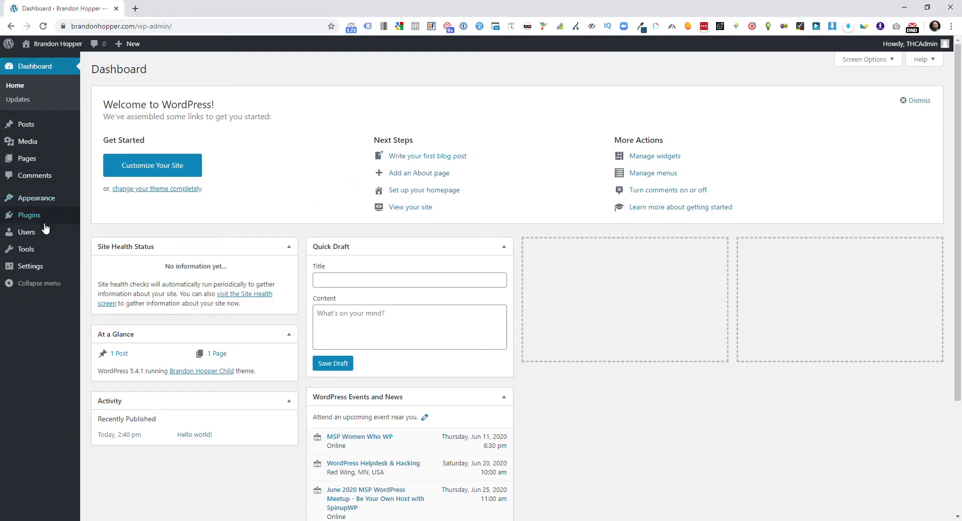
pyautogui.moveTo(42, 224)
pyautogui.click(93, 217)
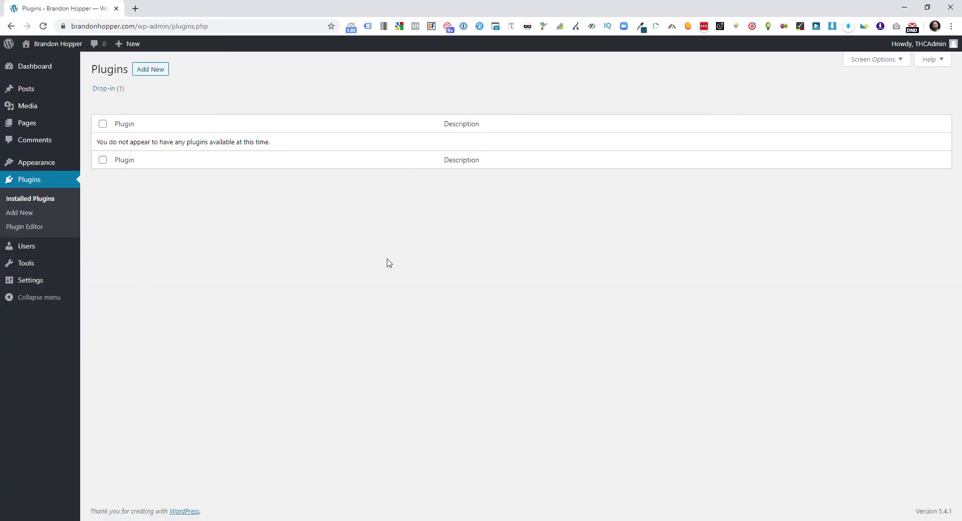
pyautogui.click(163, 70)
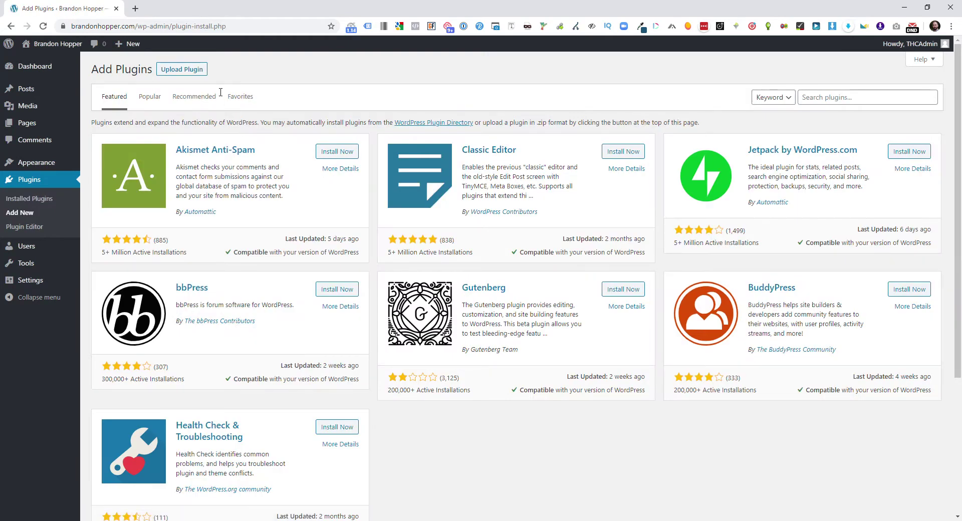
pyautogui.click(179, 73)
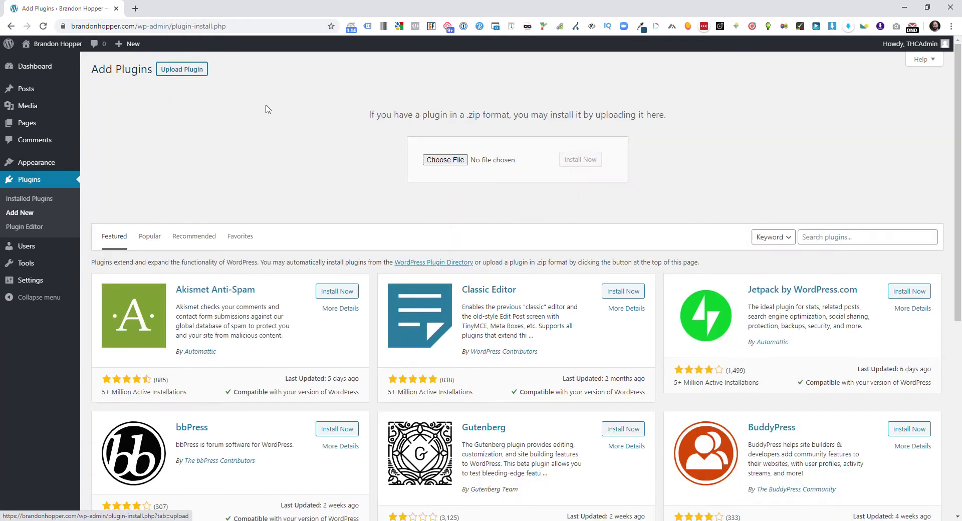
pyautogui.click(425, 158)
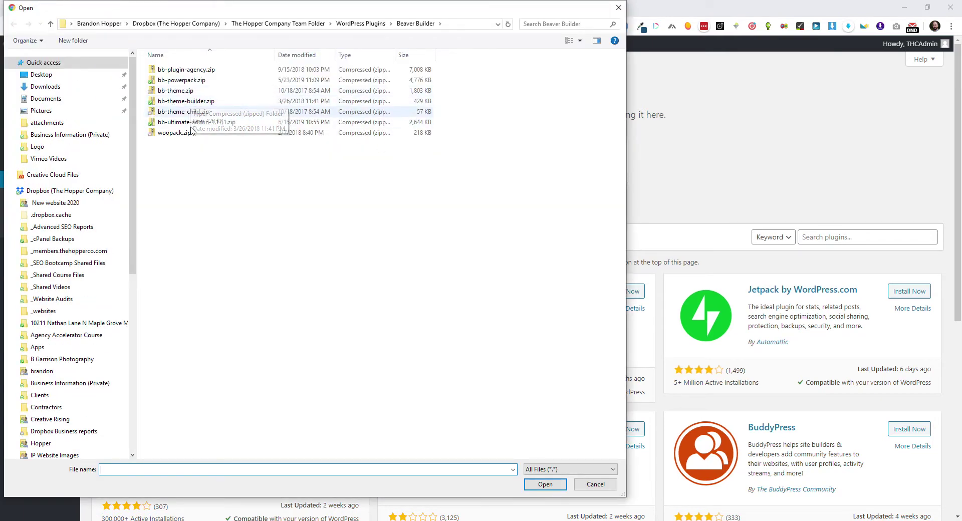
pyautogui.doubleClick(185, 70)
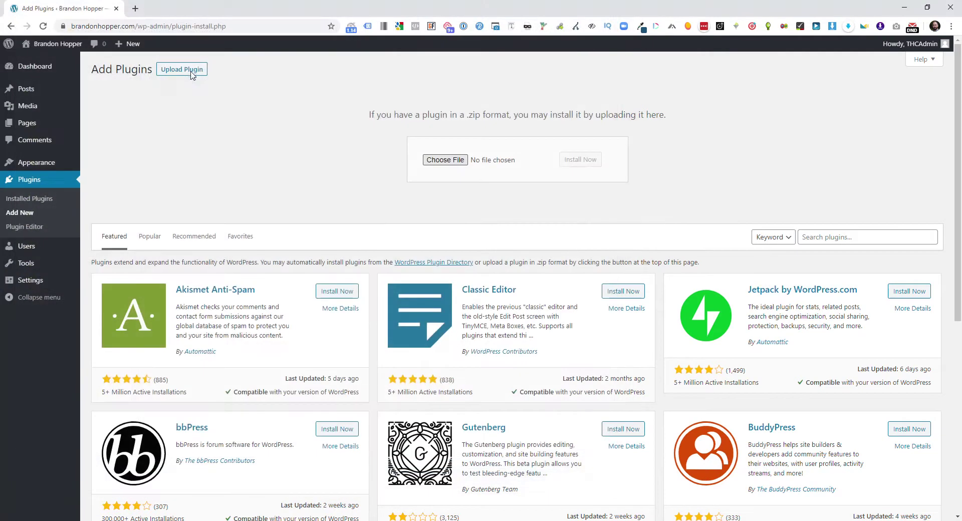
pyautogui.click(591, 160)
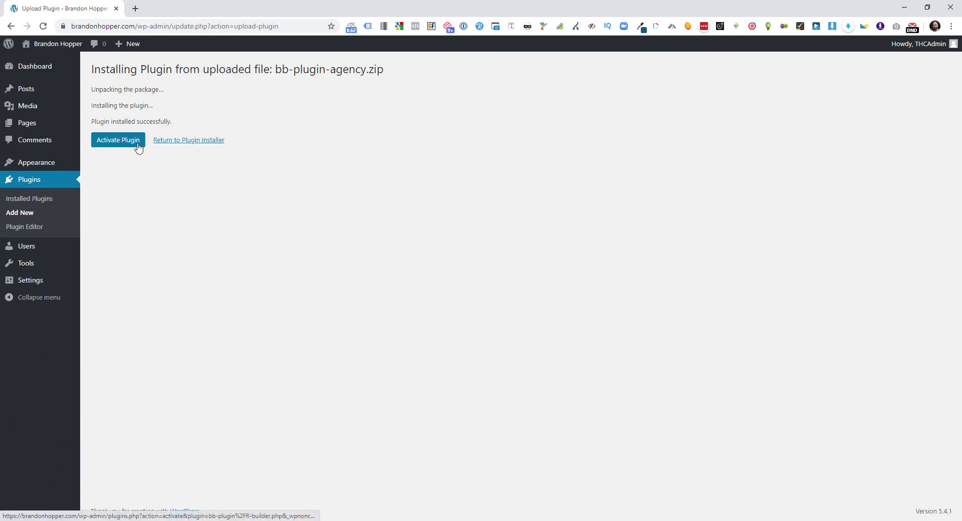
# - Upload, install and activate the PowerPack plugin from bb-powerpack.zip
pyautogui.click(175, 141)
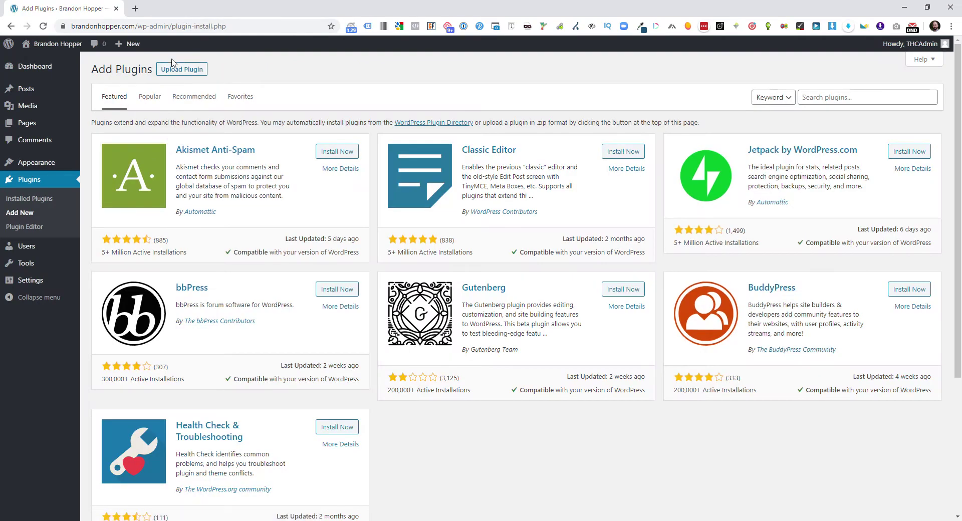
pyautogui.click(175, 70)
pyautogui.click(457, 164)
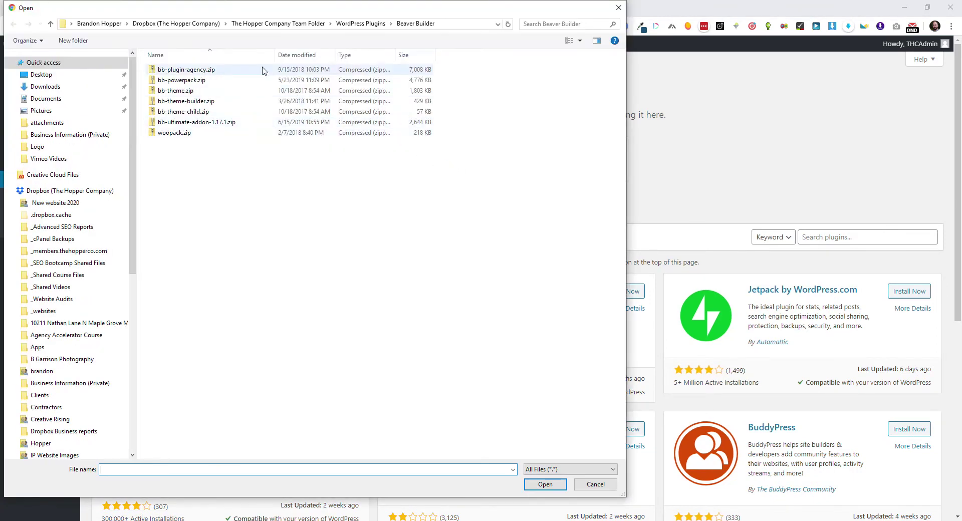
pyautogui.doubleClick(204, 81)
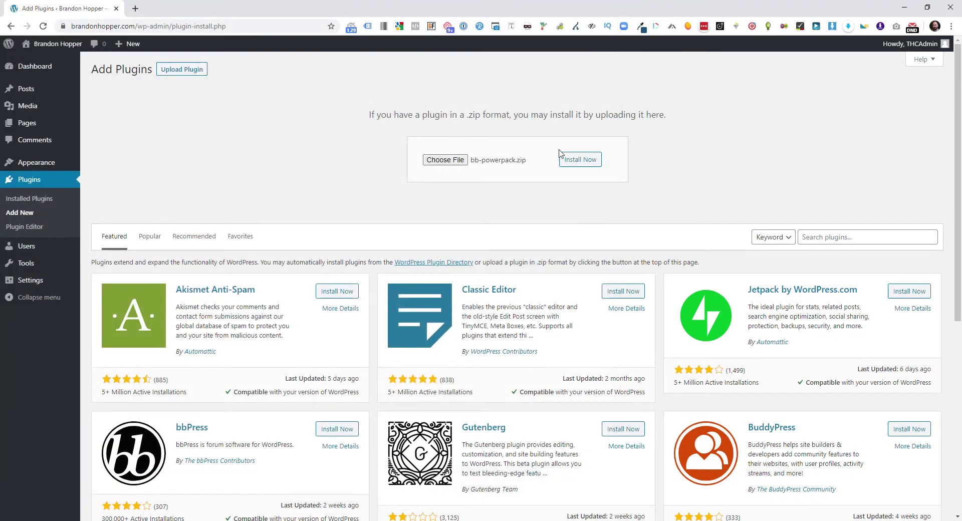
pyautogui.click(574, 162)
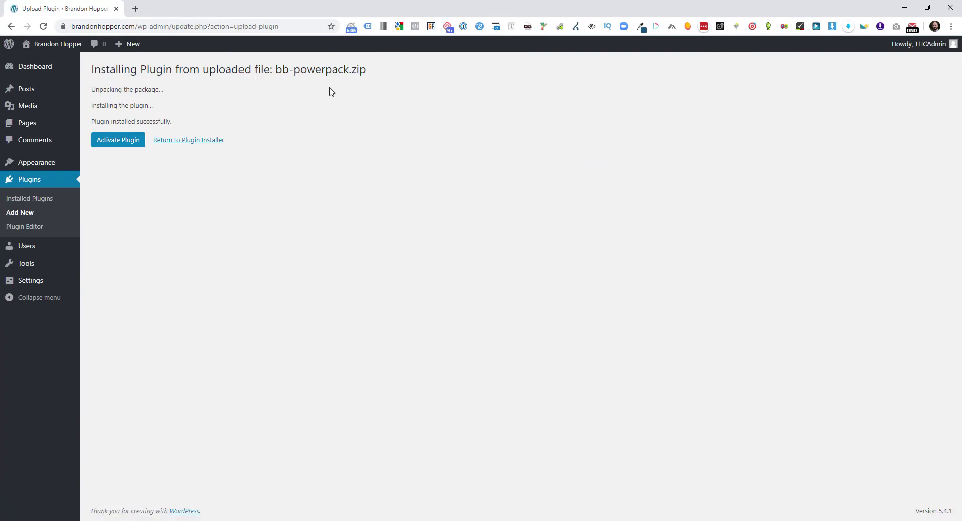
pyautogui.click(135, 142)
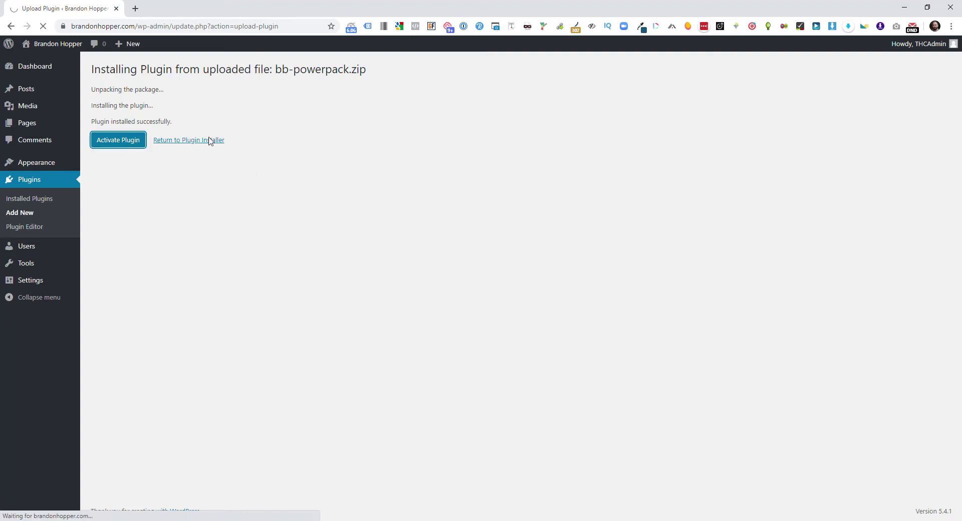
# - Activate the Beaver Builder Plugin (Agency Version) and open its license settings
pyautogui.click(125, 212)
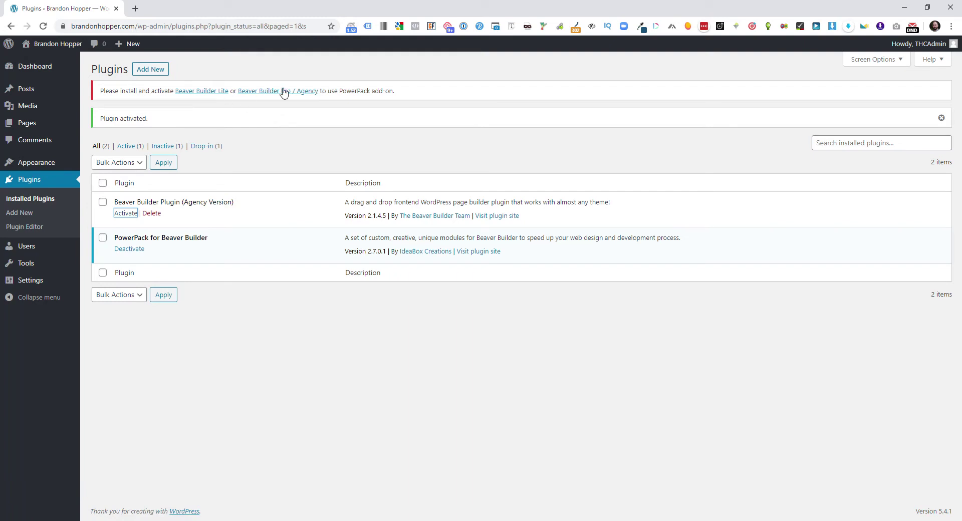
pyautogui.click(134, 213)
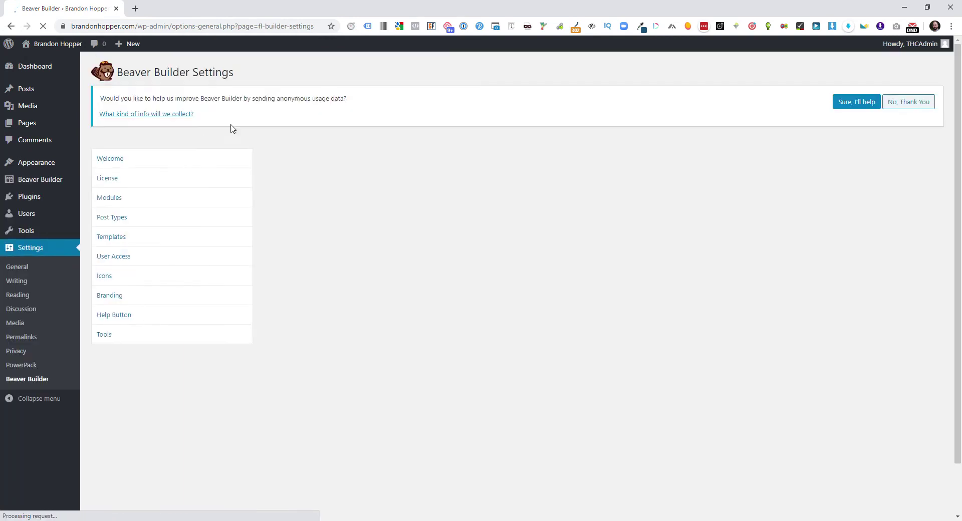
pyautogui.click(163, 184)
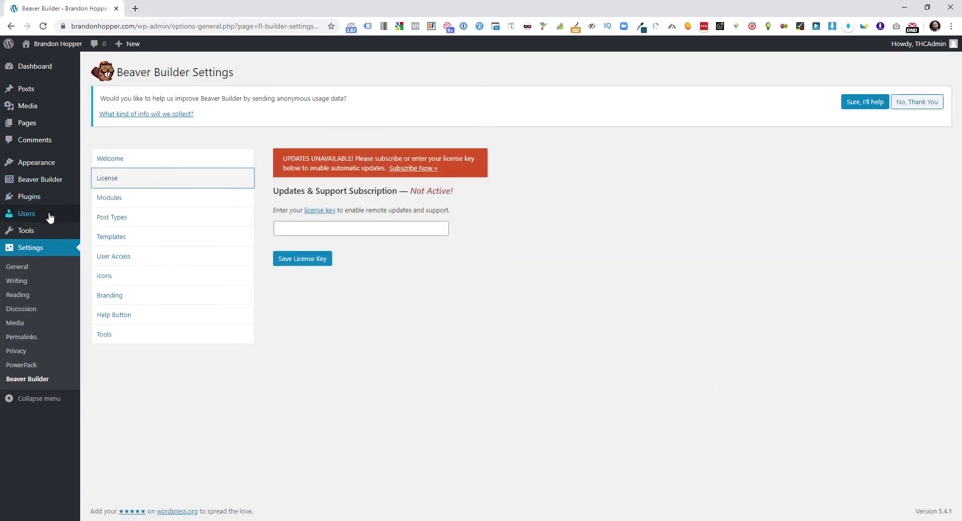
# - Upload, install and activate the Ultimate Addons plugin from bb-ultimate-addon-1.17.1.zip
pyautogui.moveTo(50, 196)
pyautogui.click(121, 198)
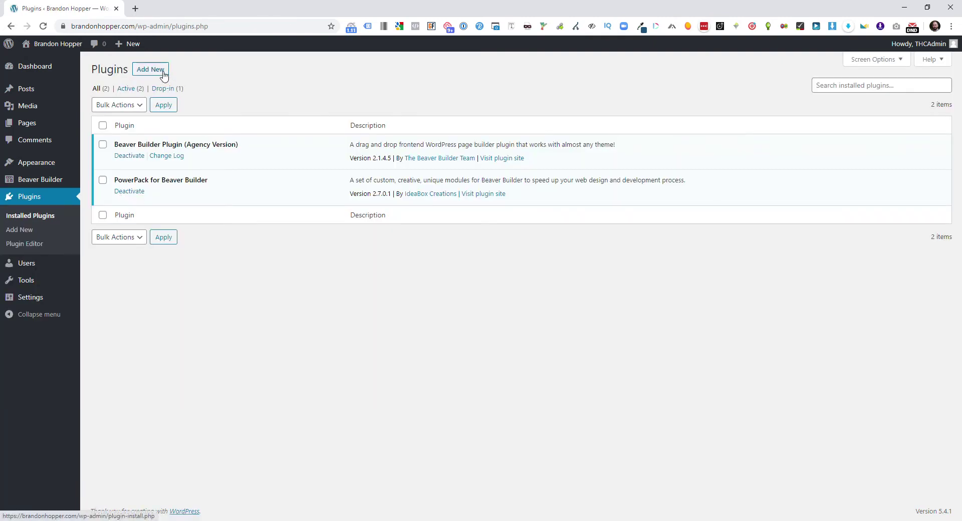
pyautogui.click(163, 73)
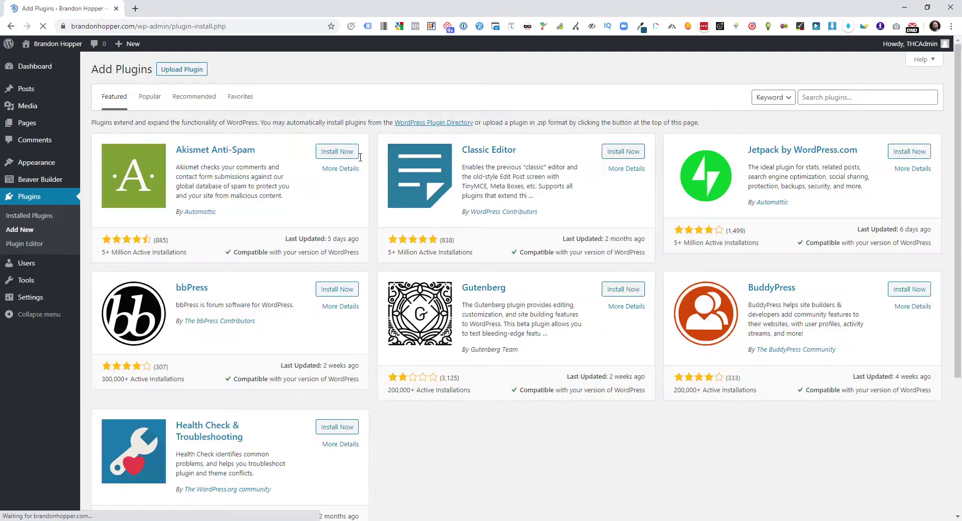
pyautogui.click(186, 70)
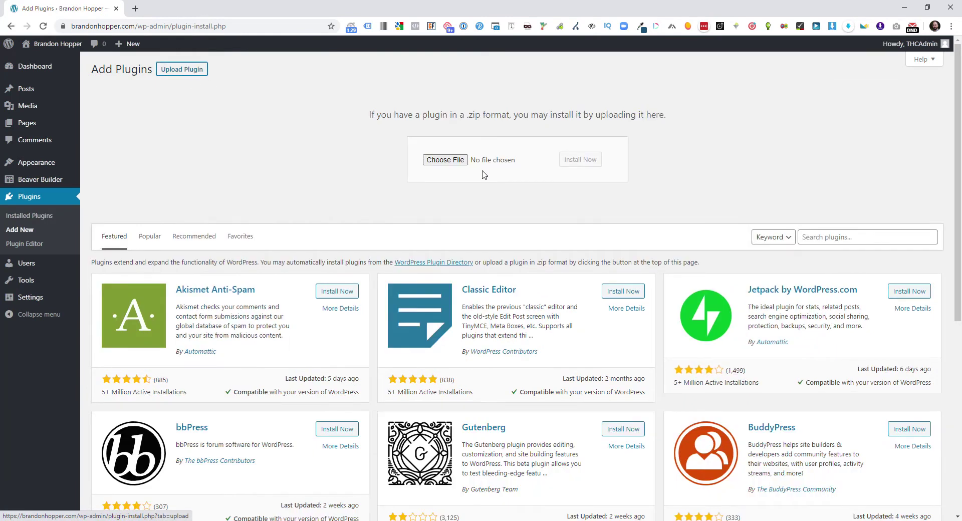
pyautogui.click(460, 161)
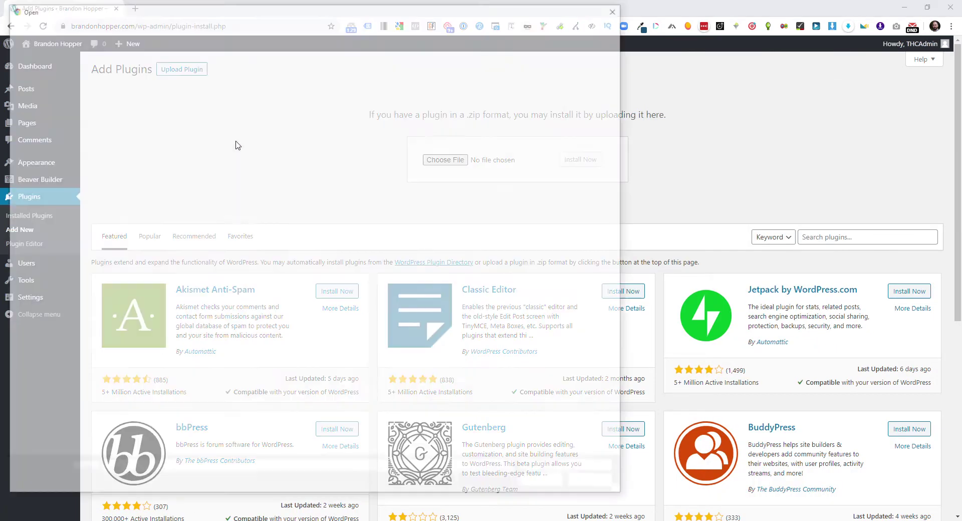
pyautogui.doubleClick(196, 122)
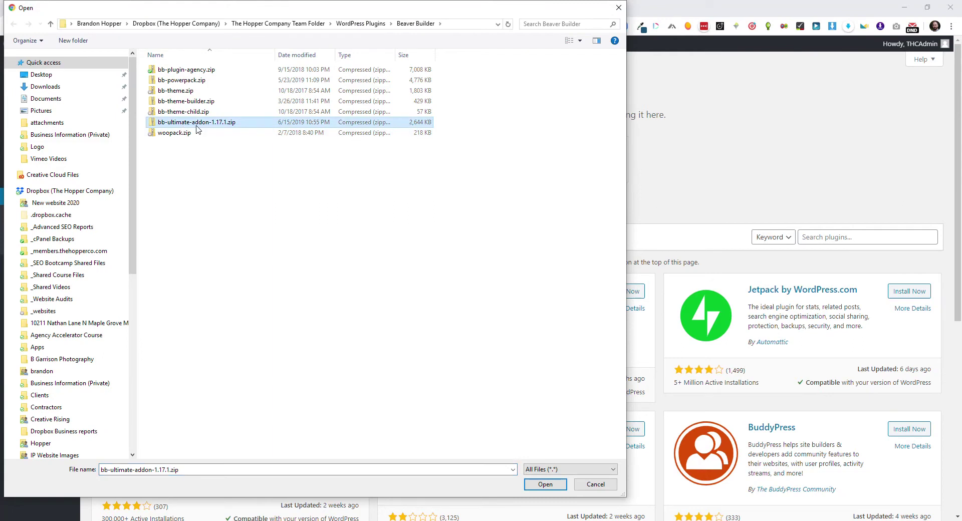
pyautogui.click(581, 159)
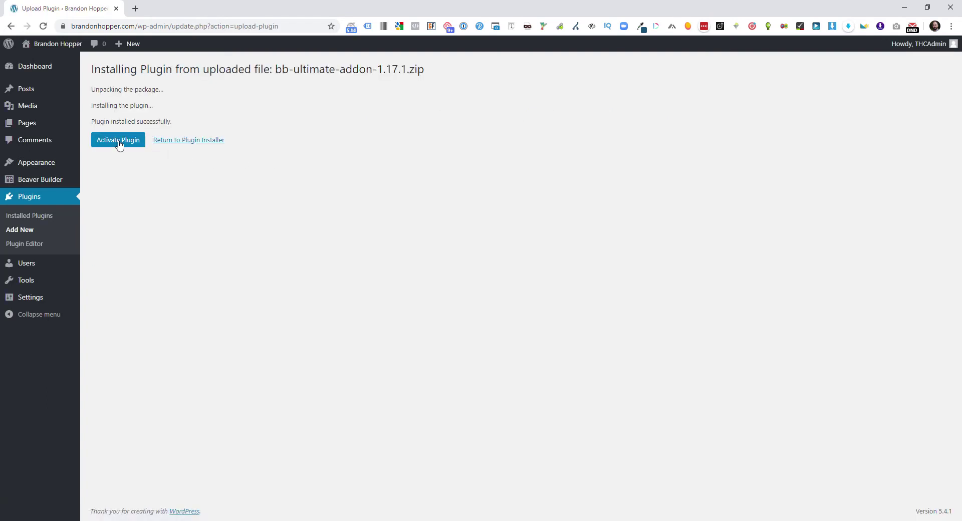
pyautogui.click(119, 142)
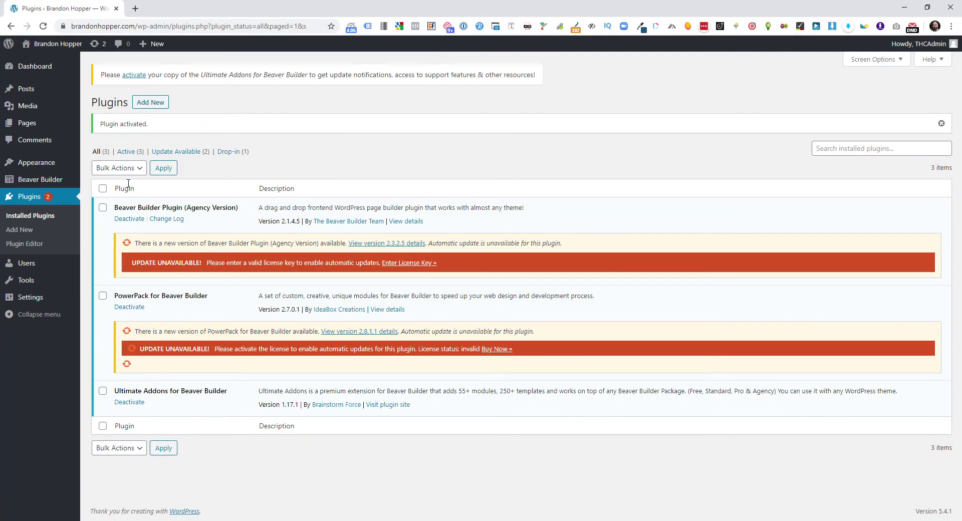
# - Upload, install and activate the Beaver Builder Themer add-on from bb-theme-builder.zip
pyautogui.click(51, 219)
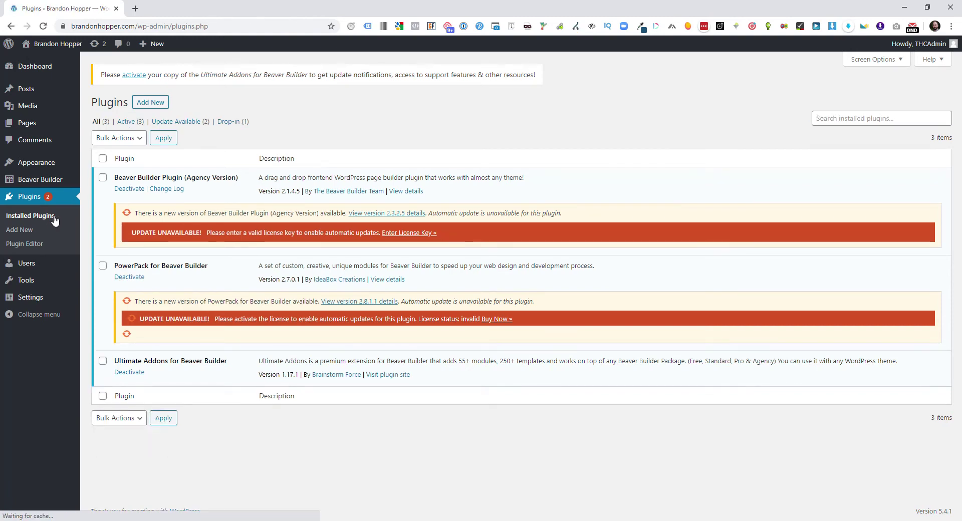
pyautogui.click(151, 104)
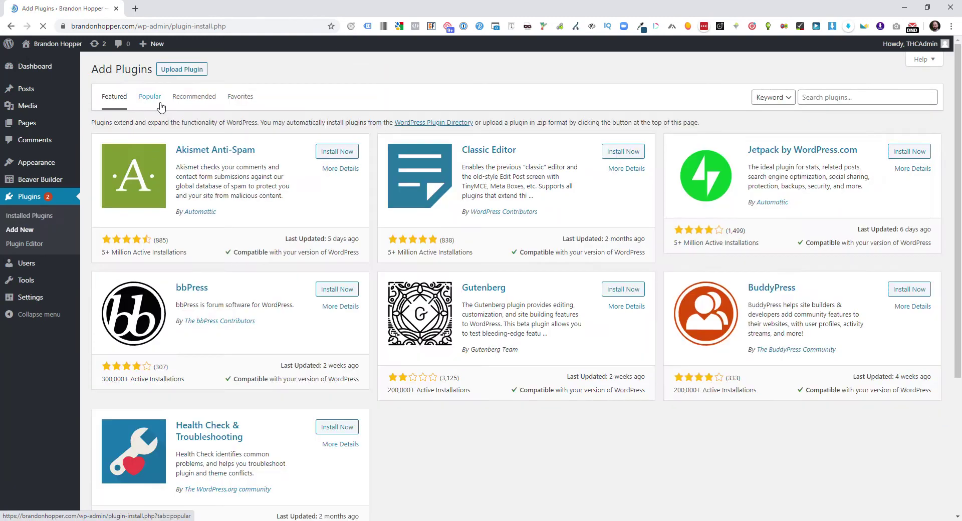
pyautogui.click(171, 70)
pyautogui.click(455, 160)
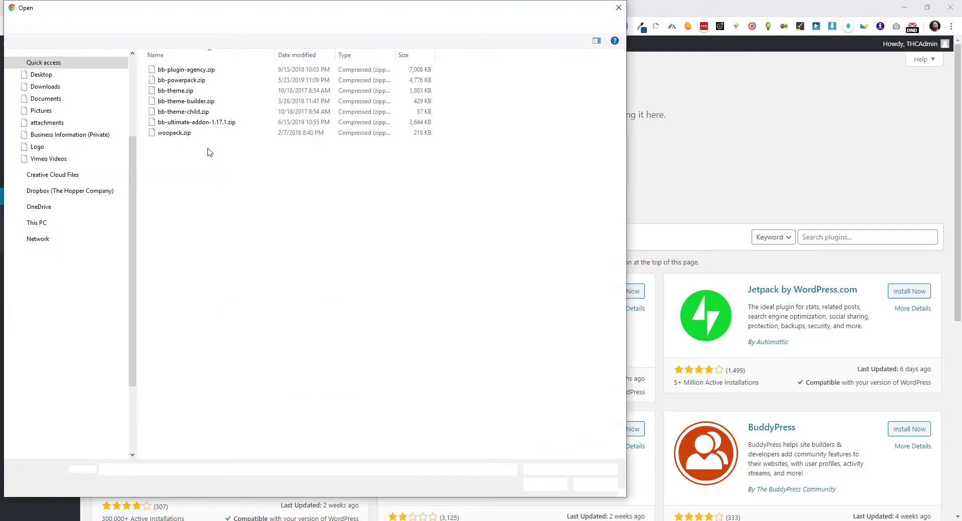
pyautogui.doubleClick(196, 102)
pyautogui.click(566, 162)
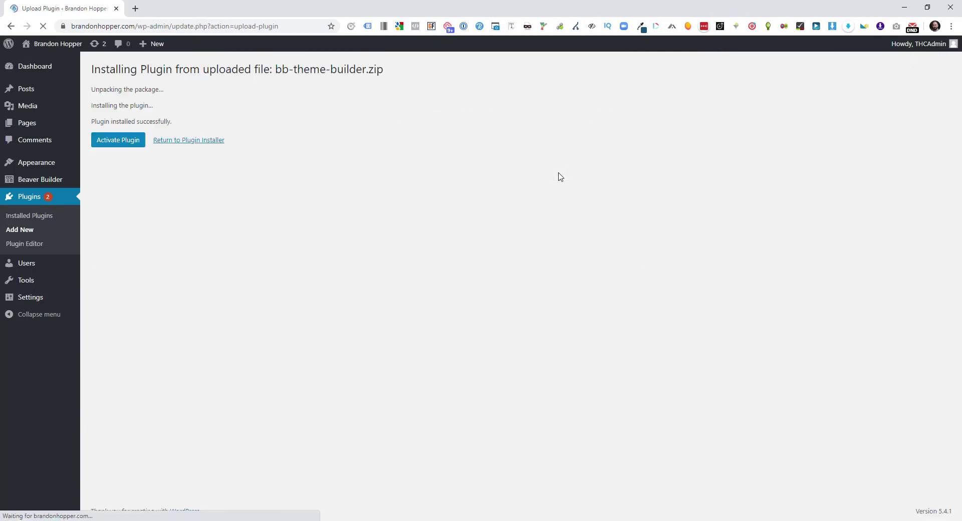
pyautogui.click(120, 148)
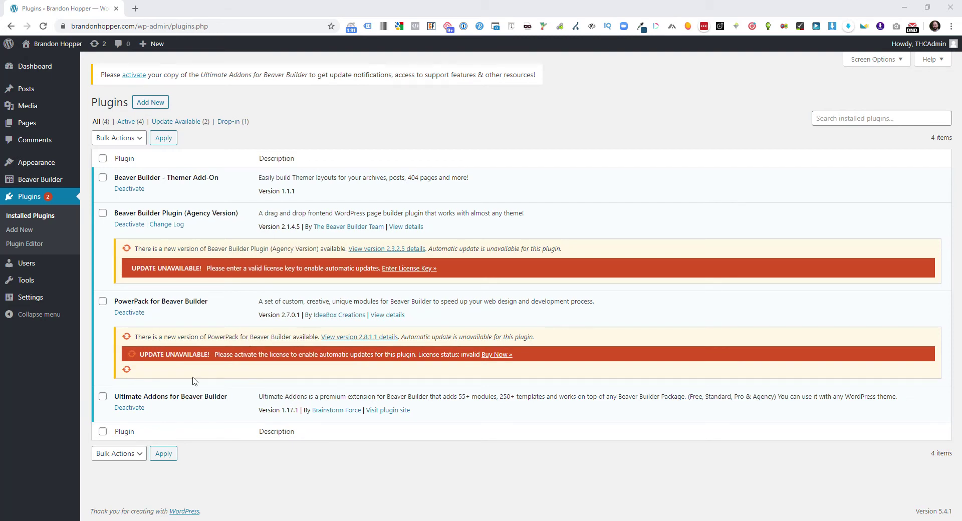
# - Paste and save the license key in the Beaver Builder settings, and review the license status
pyautogui.moveTo(56, 303)
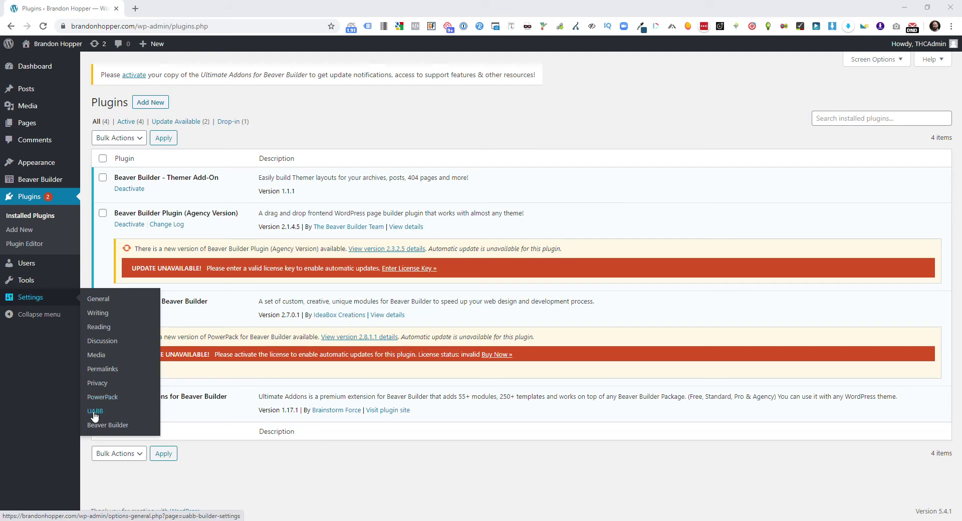
pyautogui.click(107, 425)
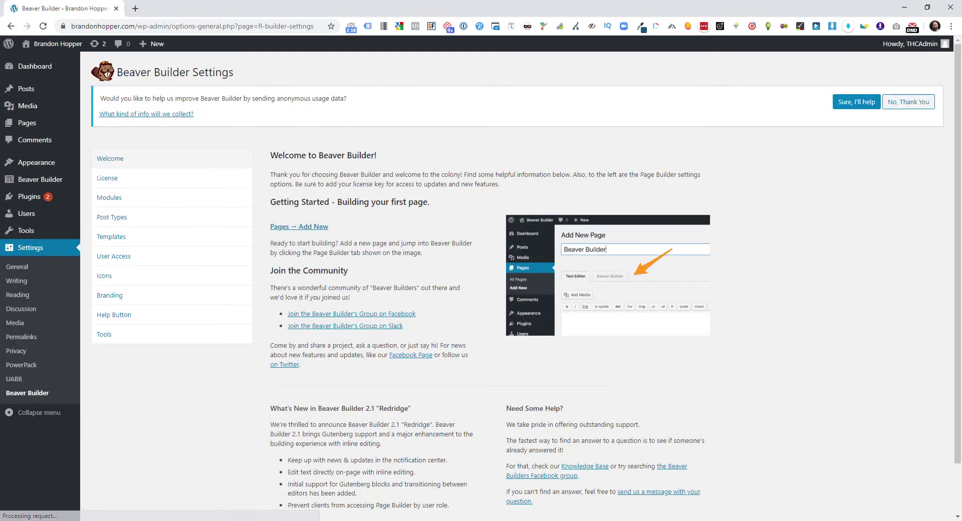
pyautogui.click(114, 180)
pyautogui.click(292, 226)
pyautogui.hotkey('ctrl', 'v')
pyautogui.click(295, 258)
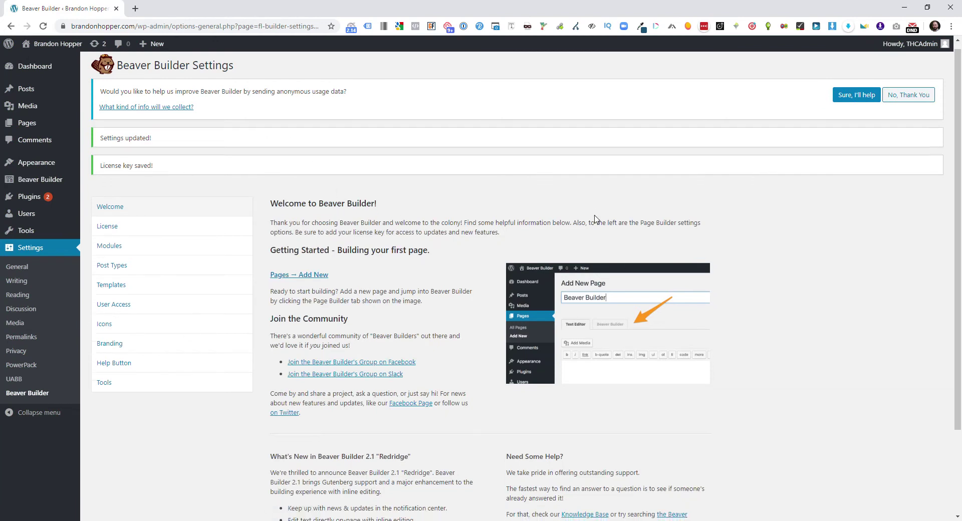
pyautogui.click(146, 235)
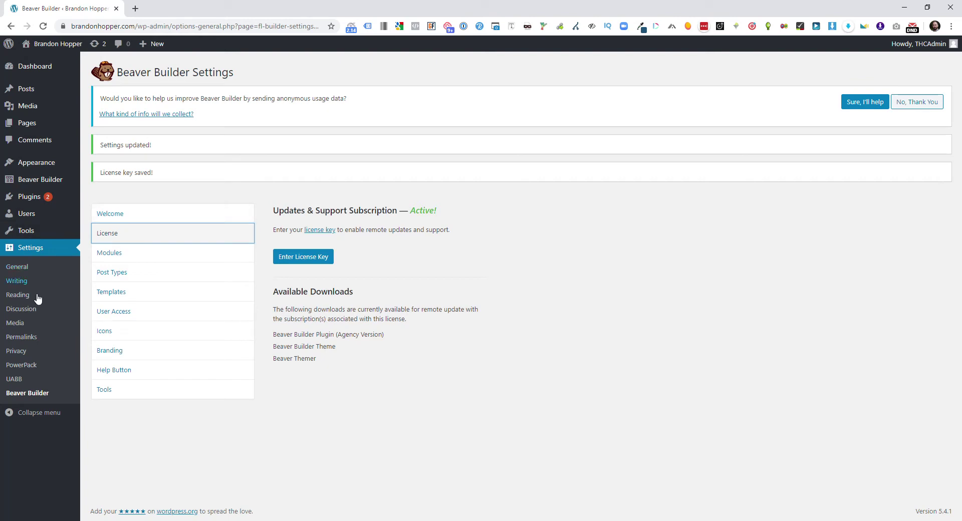
# - Paste the license key in the UABB settings and activate the license for updates and support
pyautogui.click(22, 381)
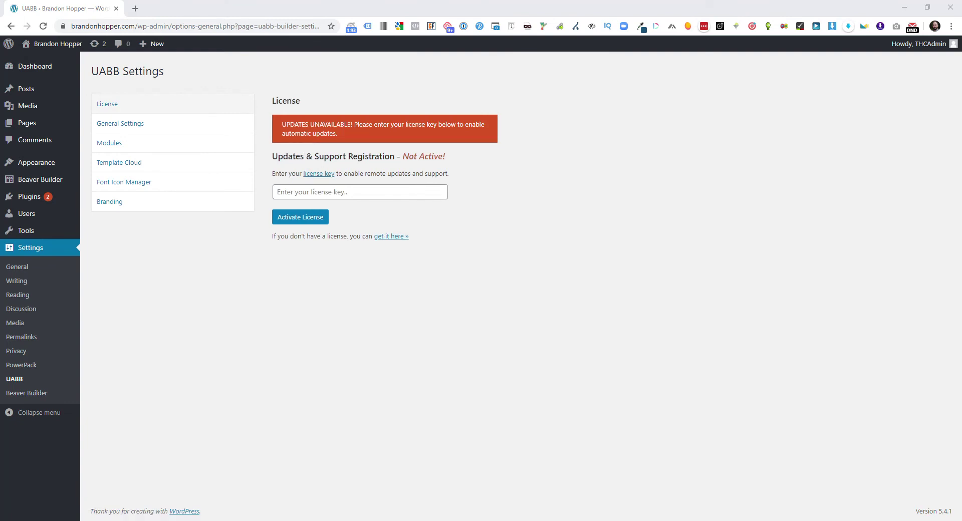
pyautogui.click(302, 193)
pyautogui.hotkey('ctrl', 'v')
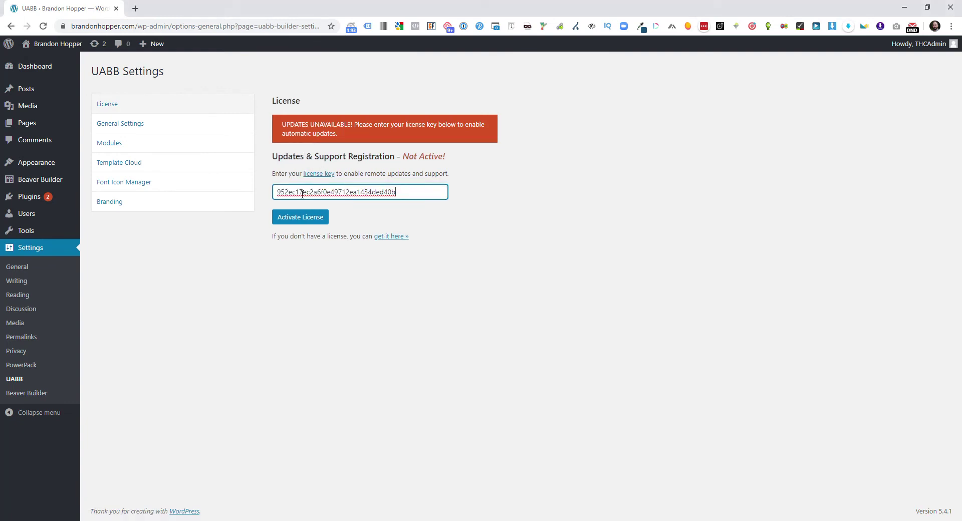
pyautogui.click(304, 219)
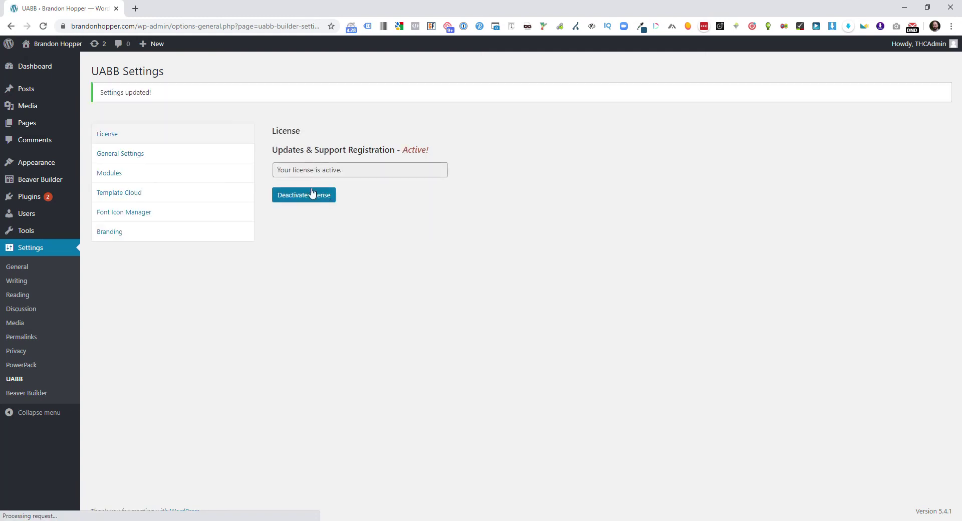
pyautogui.moveTo(364, 150); pyautogui.dragTo(426, 150)
pyautogui.click(289, 175)
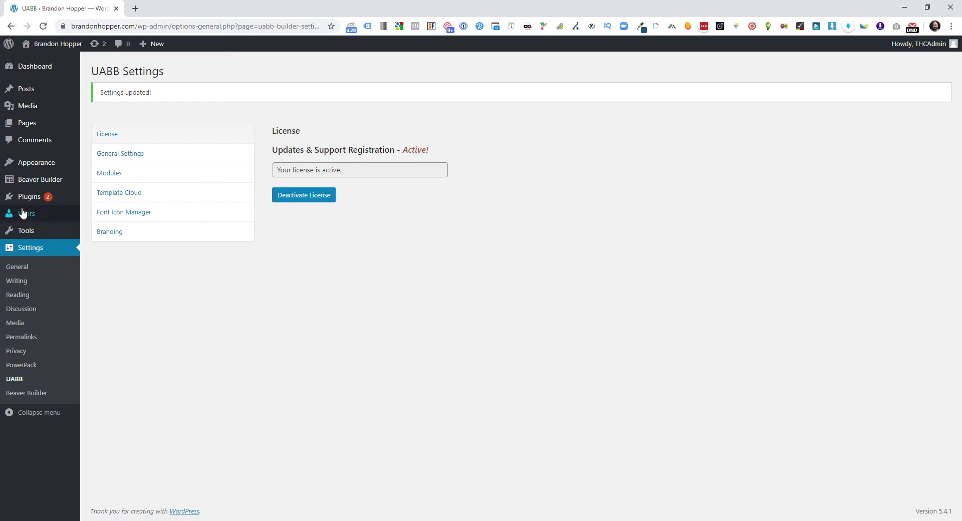
# - Paste the license key in the PowerPack settings, activate the license, and save the changes
pyautogui.click(22, 362)
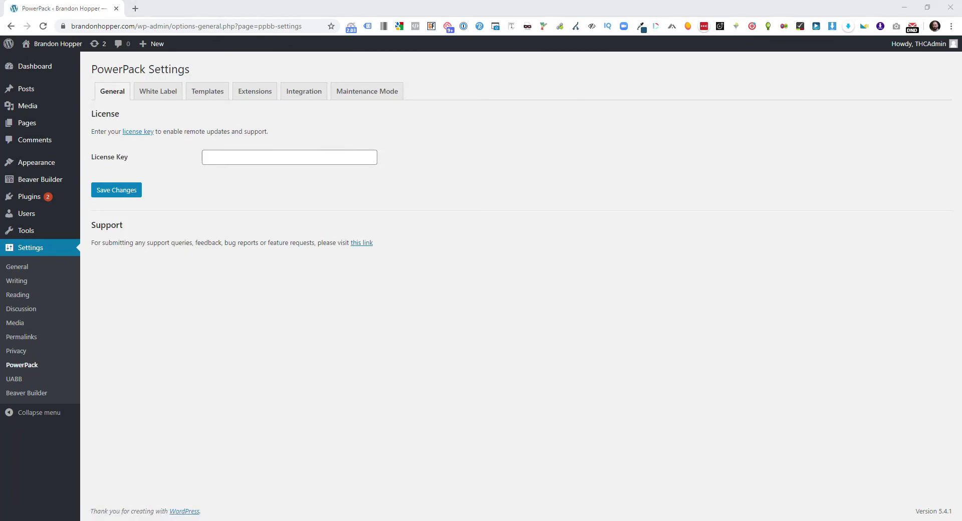
pyautogui.click(238, 156)
pyautogui.hotkey('ctrl', 'v')
pyautogui.click(103, 190)
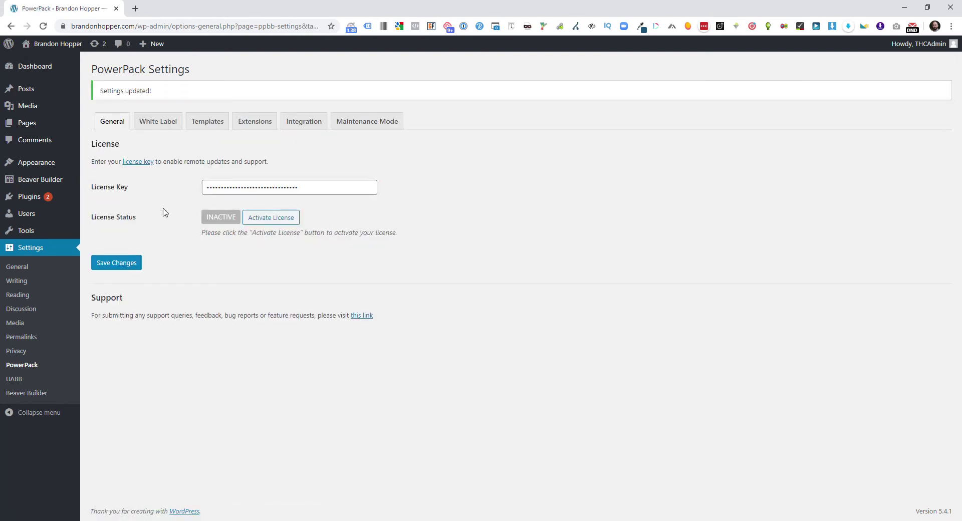
pyautogui.click(268, 223)
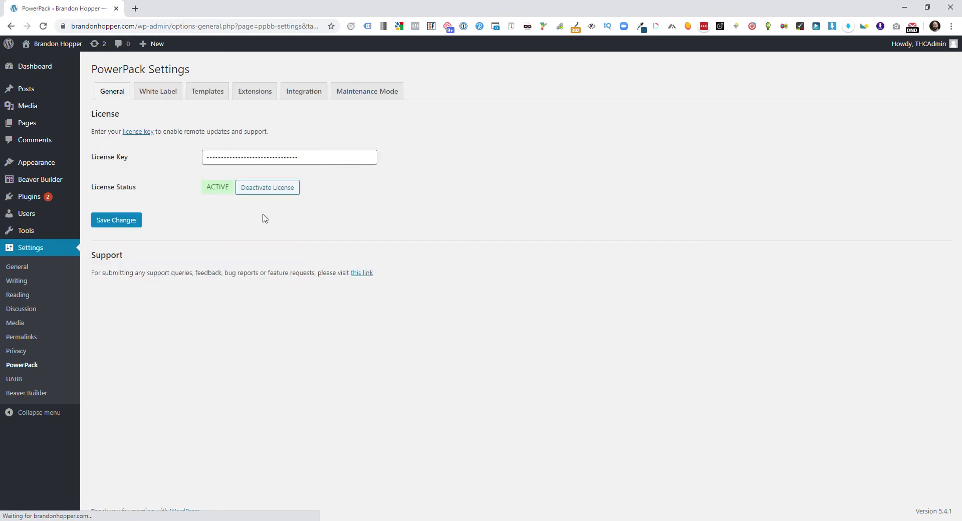
pyautogui.click(111, 221)
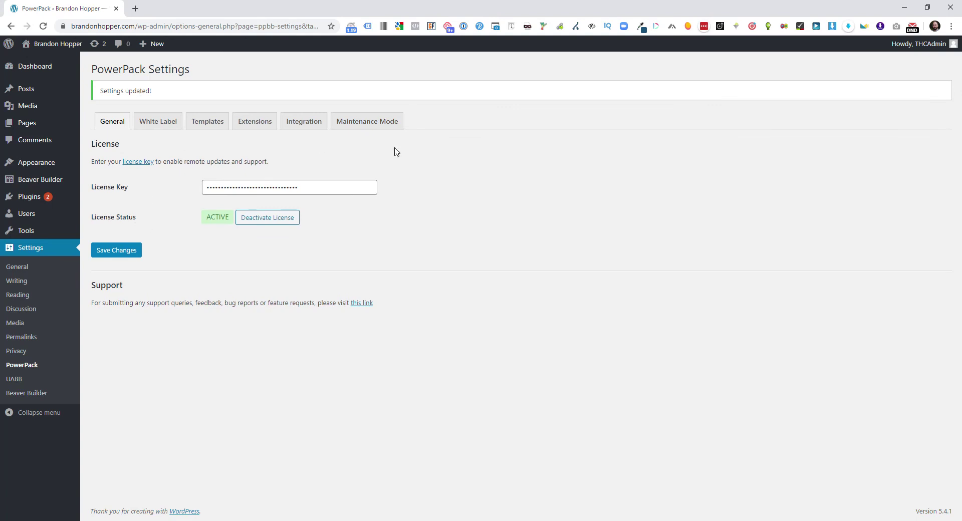
# - Update all Beaver Builder, Themer, PowerPack and Ultimate Addons plugins together, and return to the WordPress updates page
pyautogui.moveTo(35, 197)
pyautogui.click(101, 200)
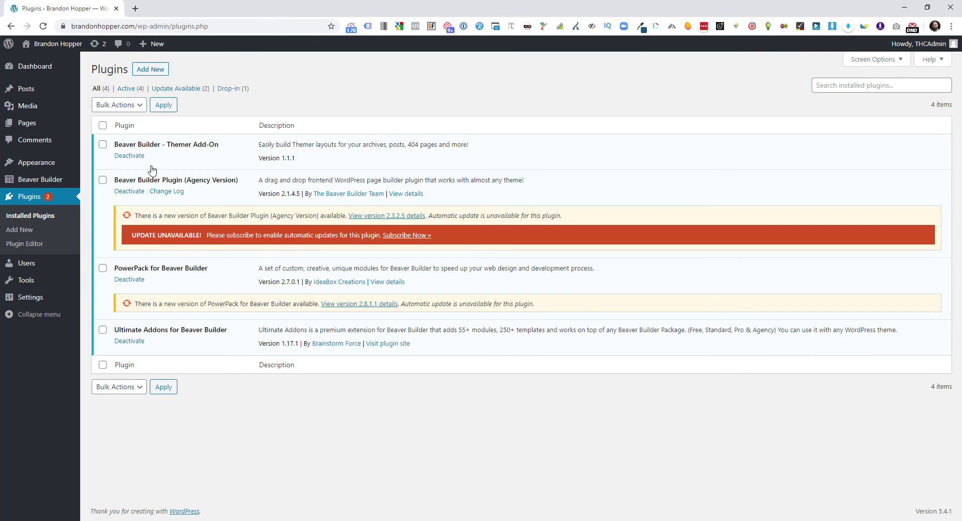
pyautogui.moveTo(12, 67)
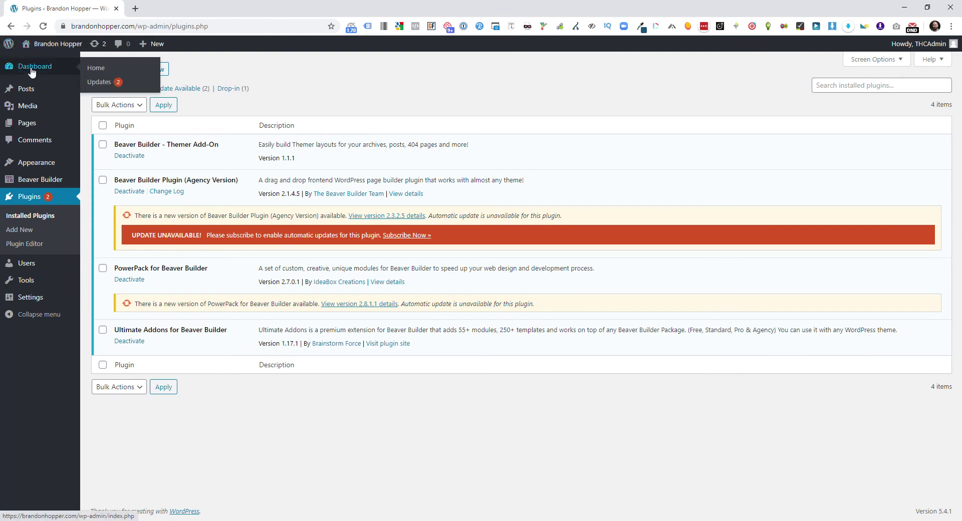
pyautogui.click(100, 82)
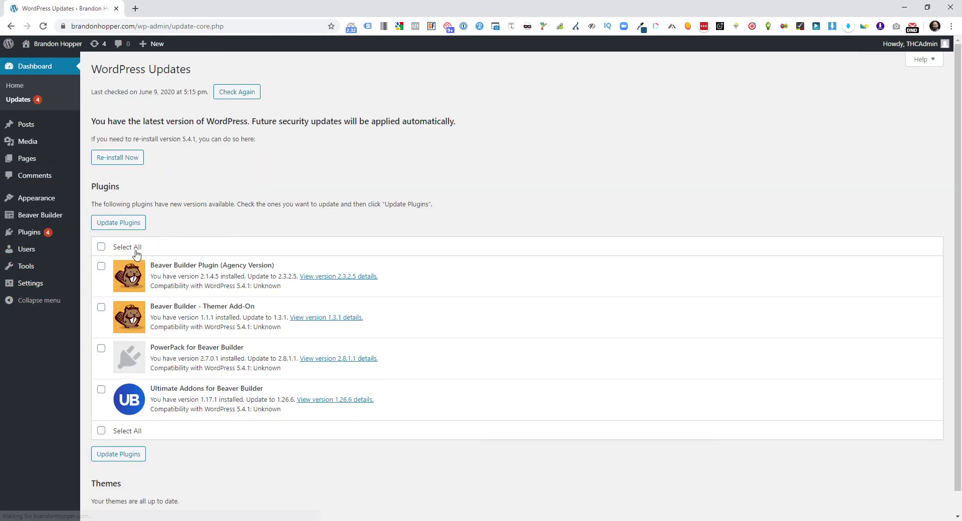
pyautogui.click(101, 246)
pyautogui.click(118, 223)
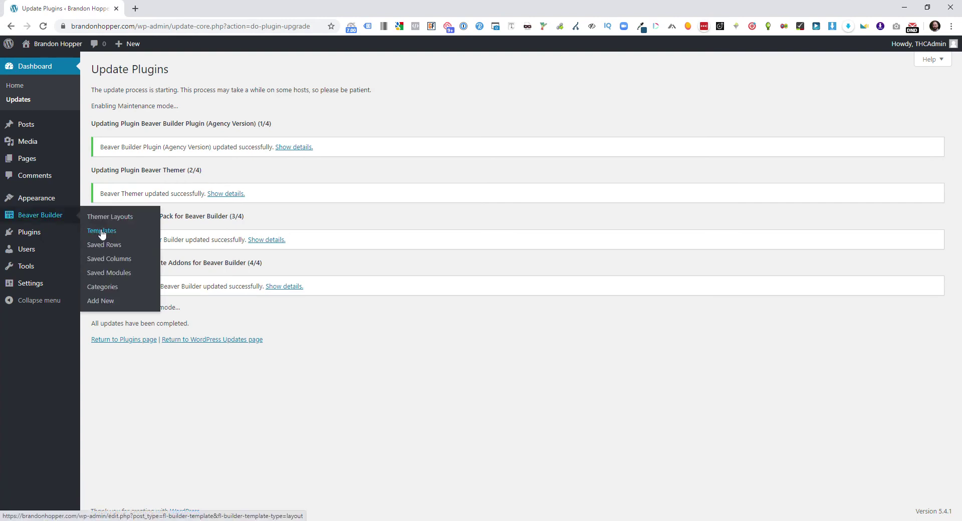
pyautogui.click(216, 340)
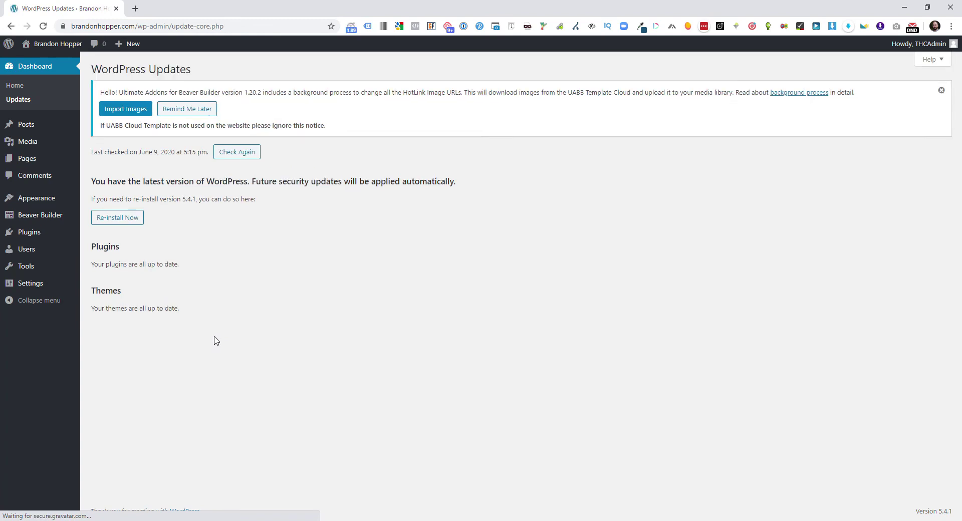
# - Review the installed themes, including the active child theme and its Astra parent, and return to the dashboard home
pyautogui.moveTo(31, 198)
pyautogui.click(101, 199)
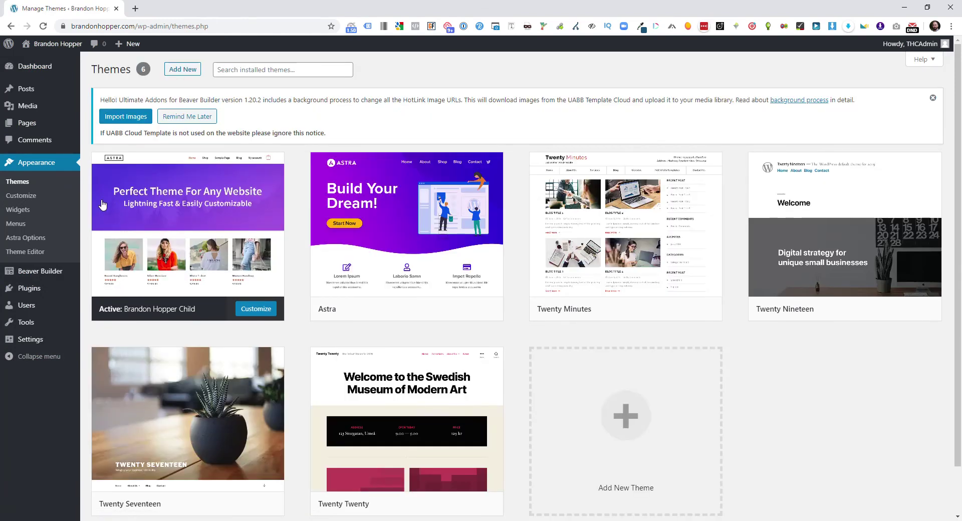
pyautogui.moveTo(191, 275)
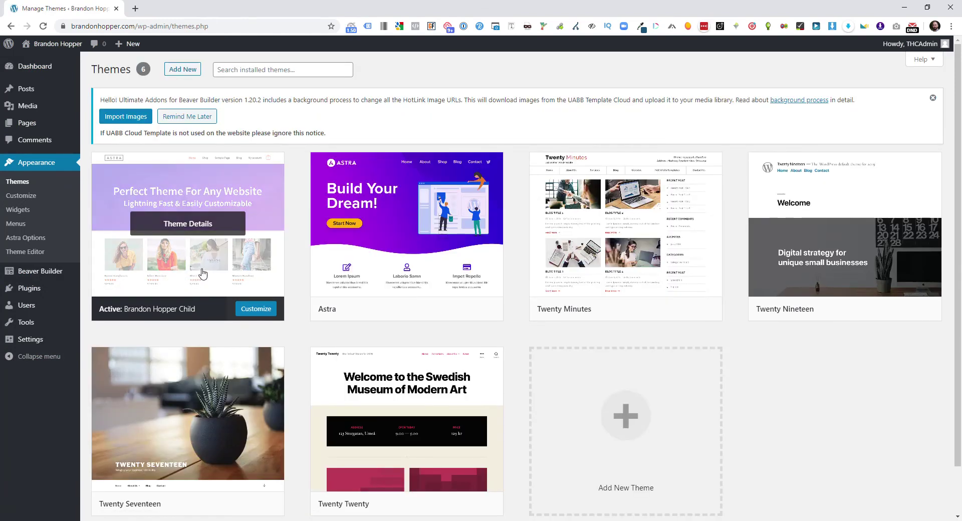
pyautogui.moveTo(351, 256)
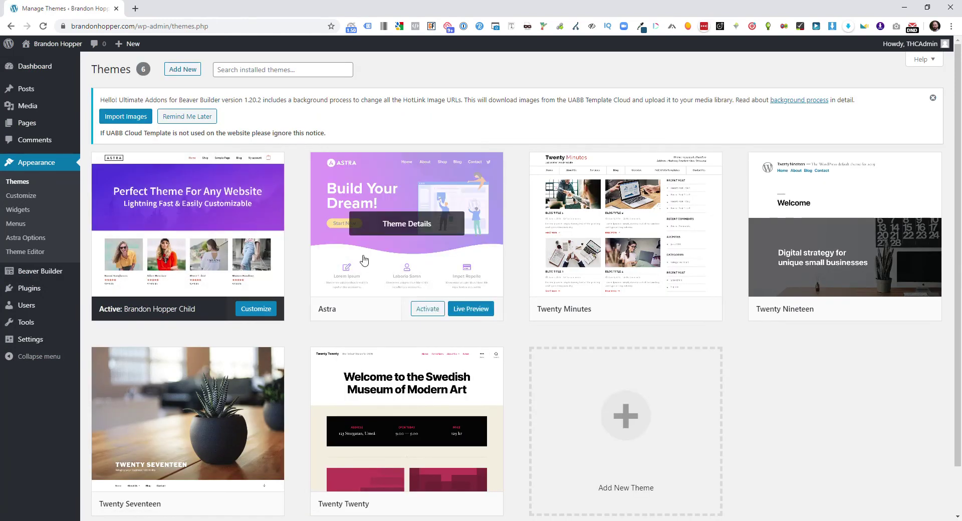
pyautogui.moveTo(244, 266)
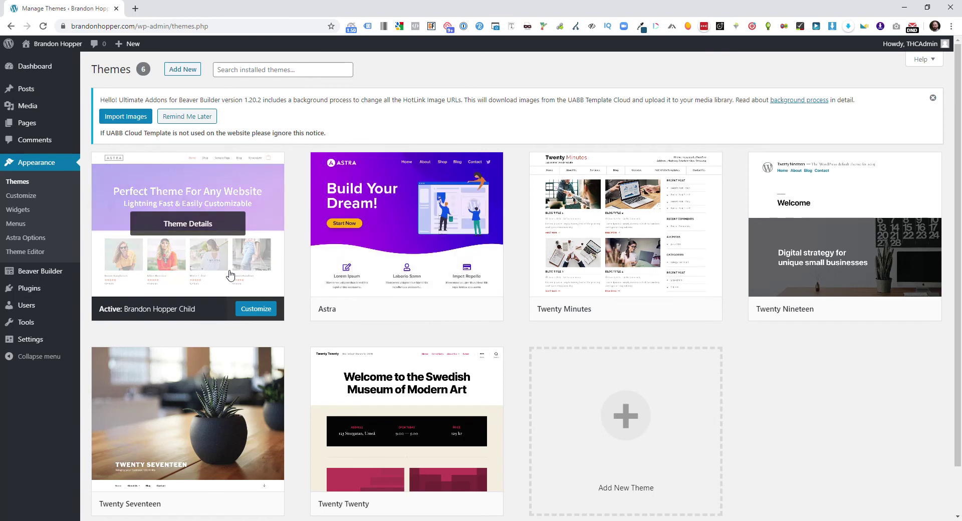
pyautogui.moveTo(67, 68)
pyautogui.click(100, 71)
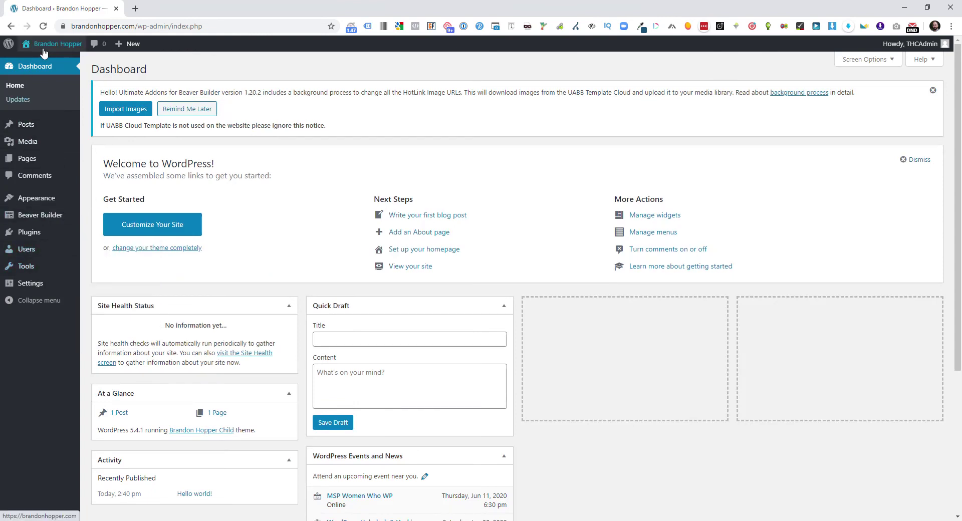
pyautogui.moveTo(44, 54)
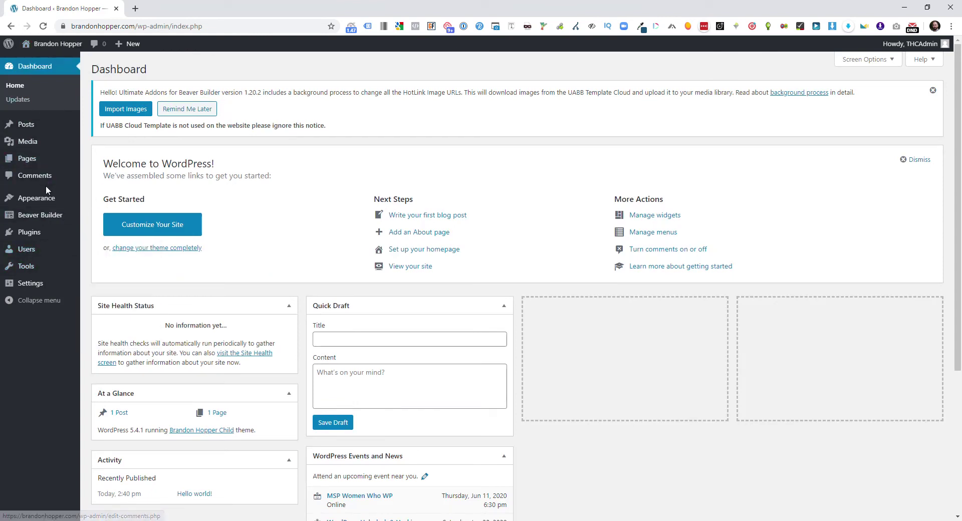
pyautogui.moveTo(42, 202)
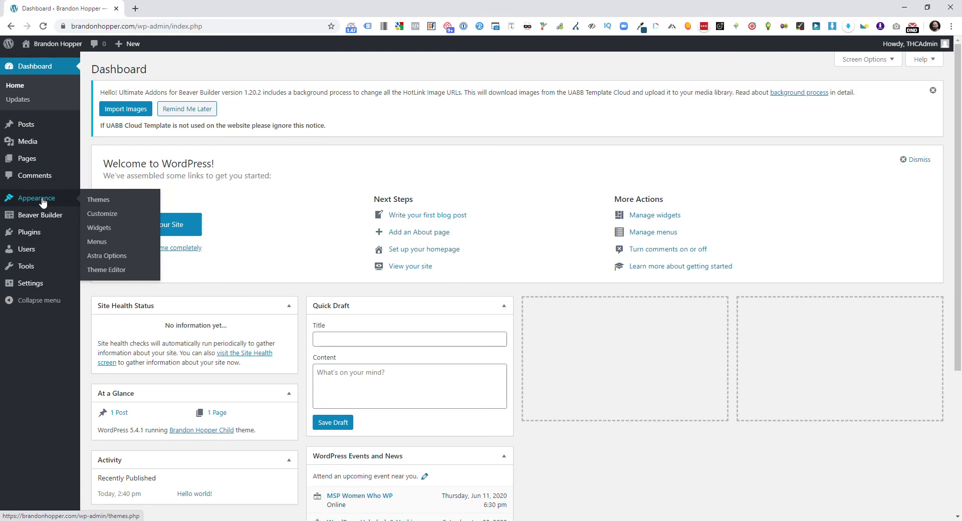